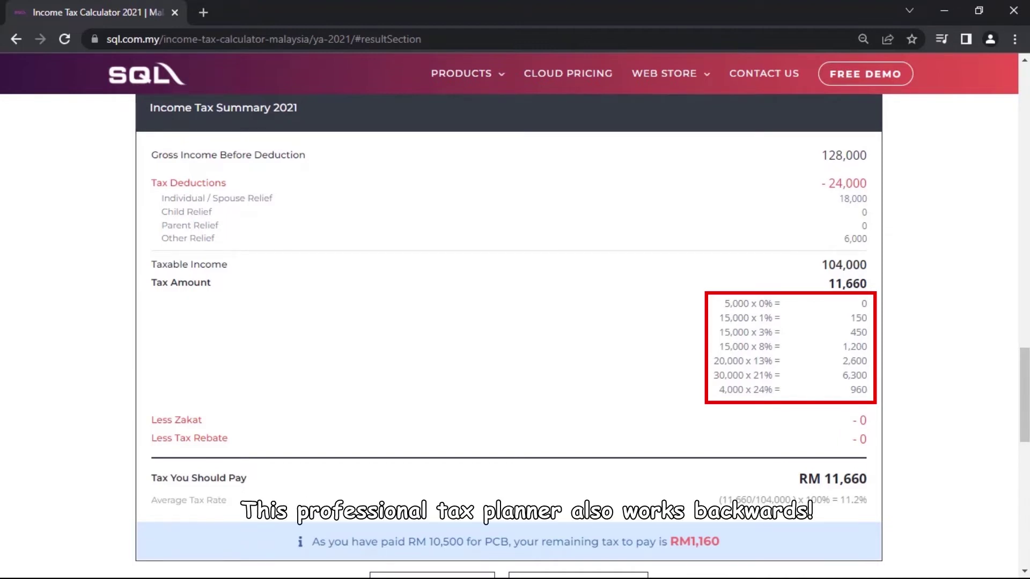
scroll(515, 322, up, 2)
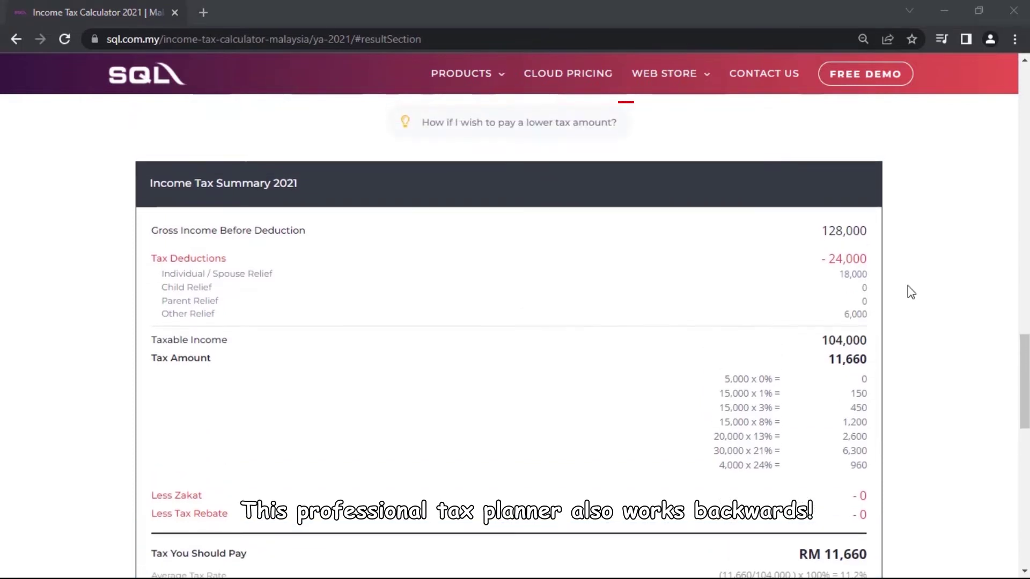
Enter RM10,500 as the desired lower tax amount and calculate the required gross income
click(506, 121)
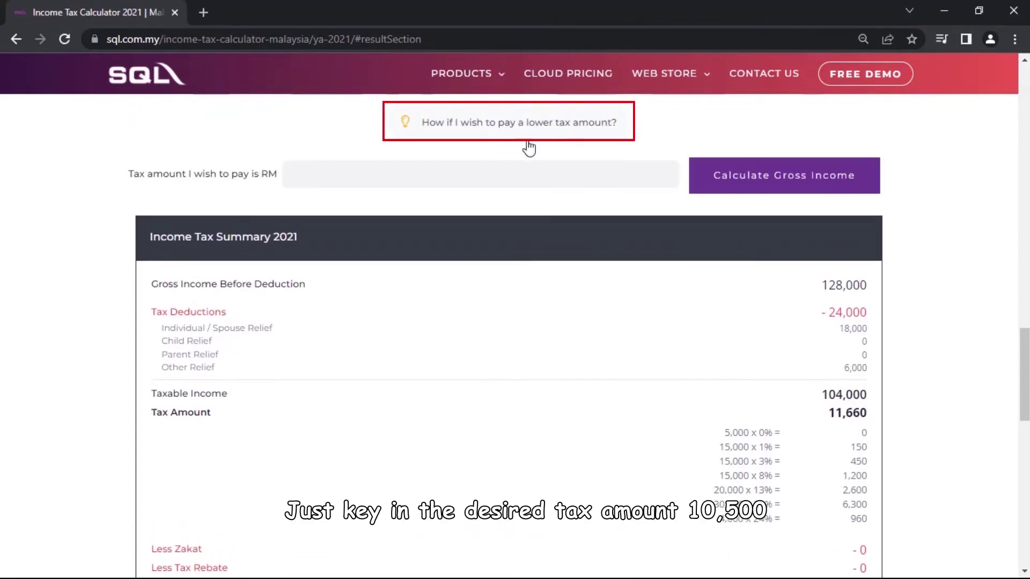
click(531, 175)
text(1050)
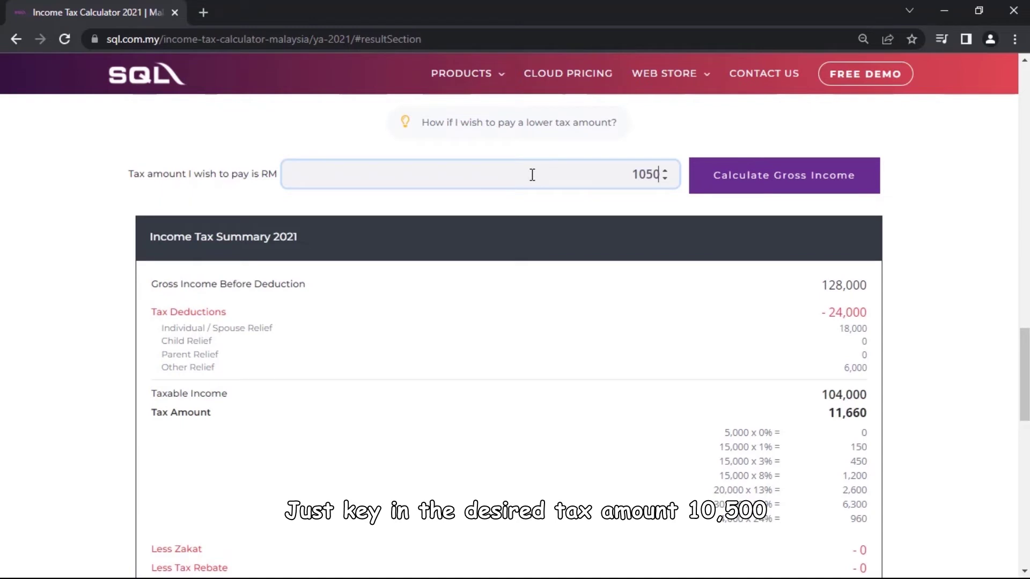
text(0)
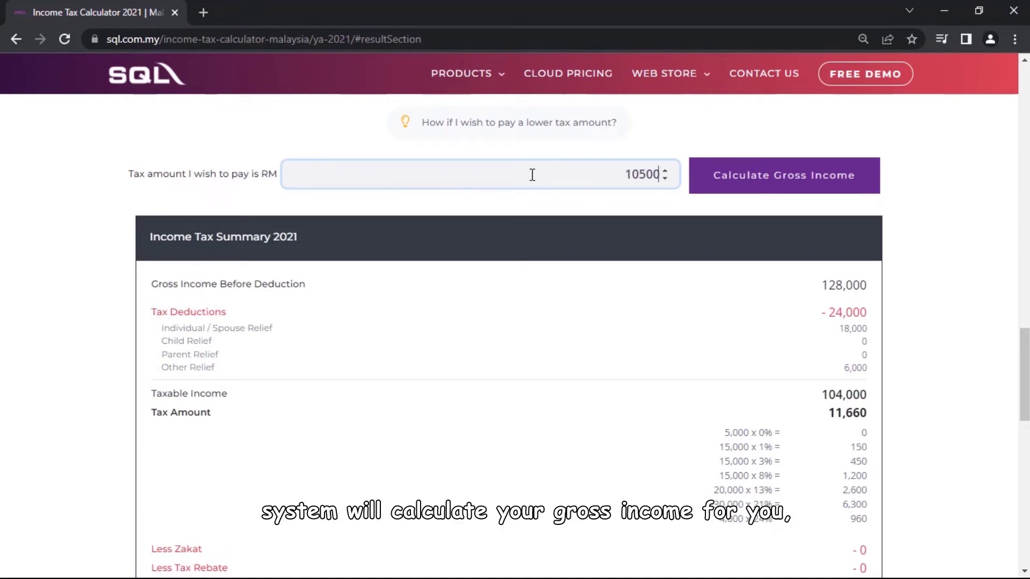
click(797, 175)
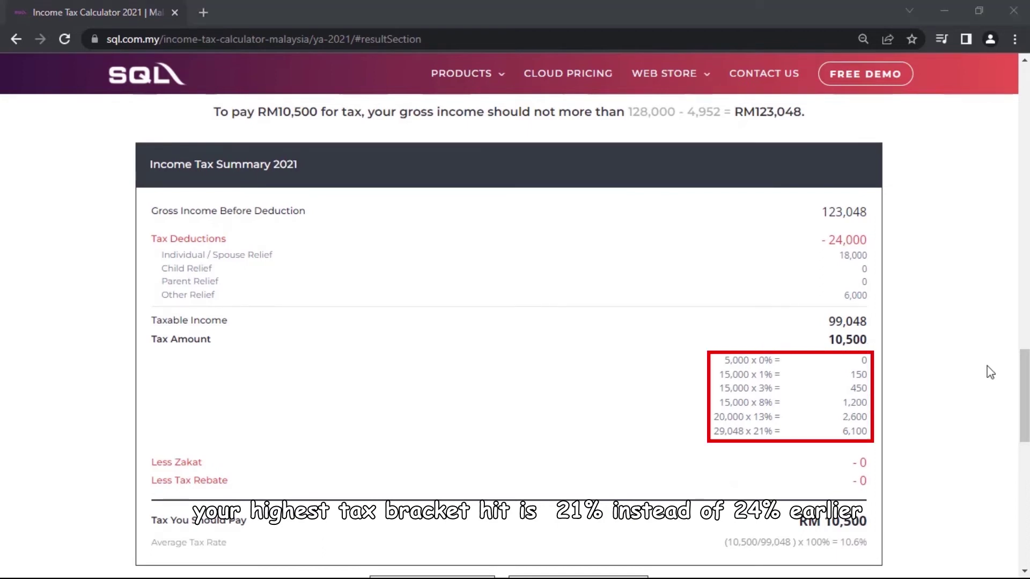
drag(1024, 385, 1024, 400)
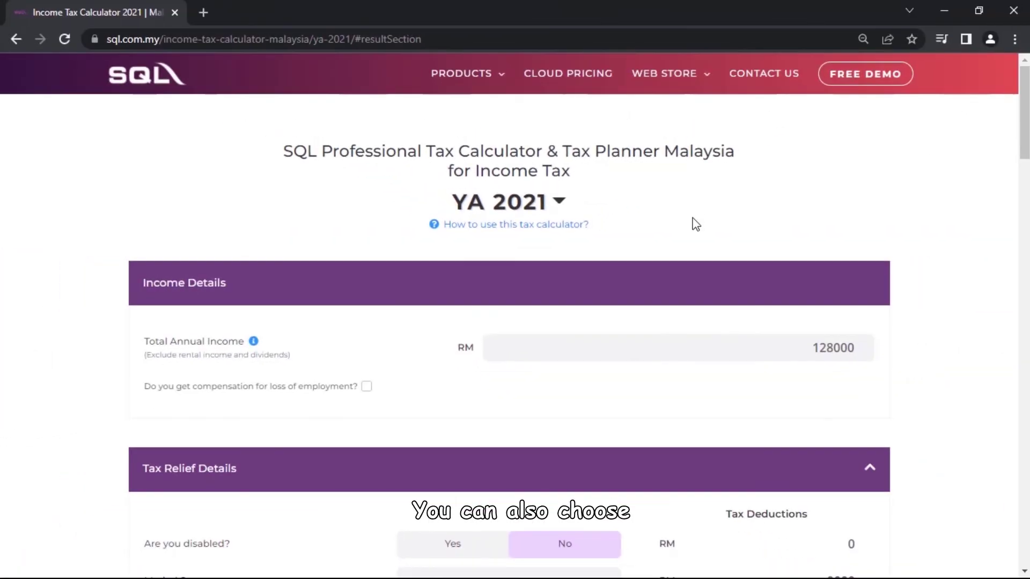
Change the year of assessment from YA 2021 to YA 2020
click(566, 202)
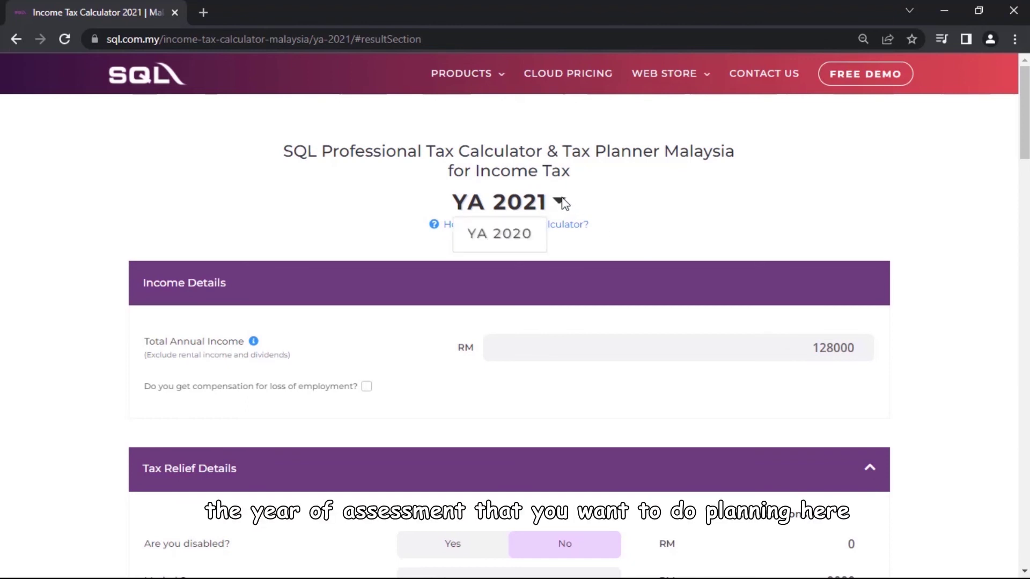
click(516, 236)
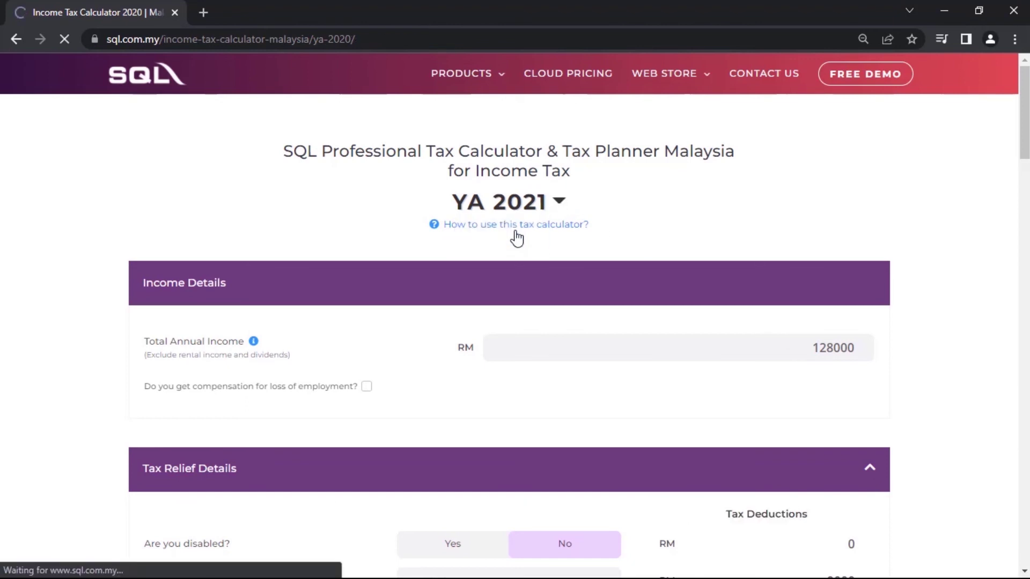